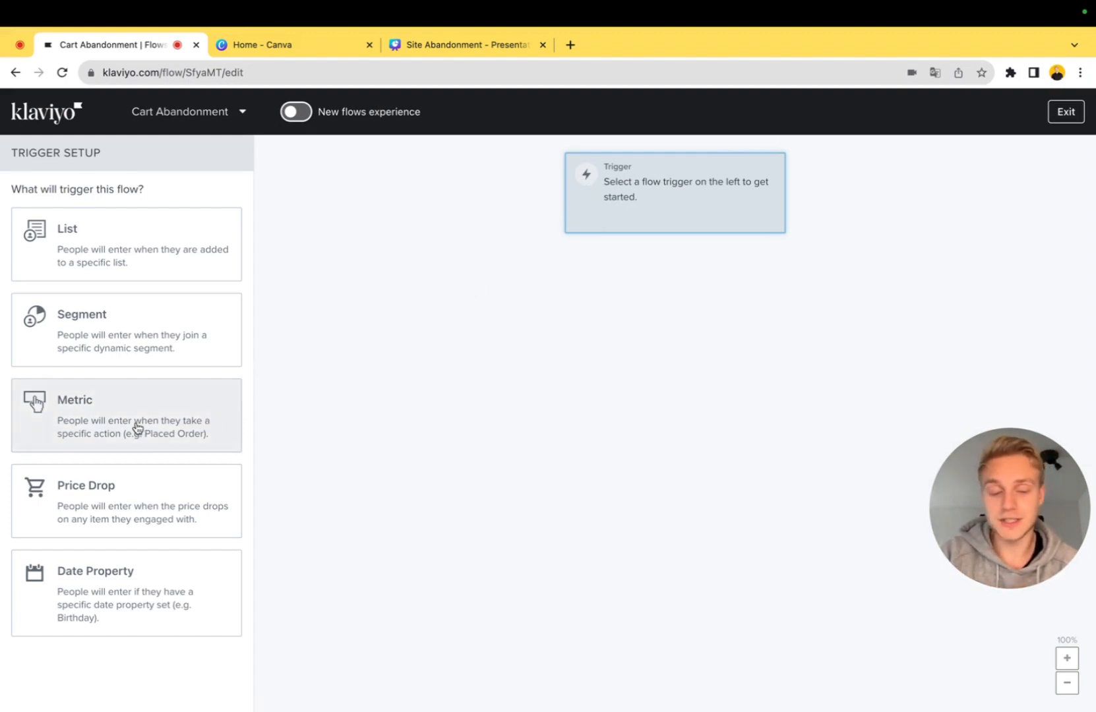
Set the flow to trigger on the Added to Cart metric
left_click(111, 418)
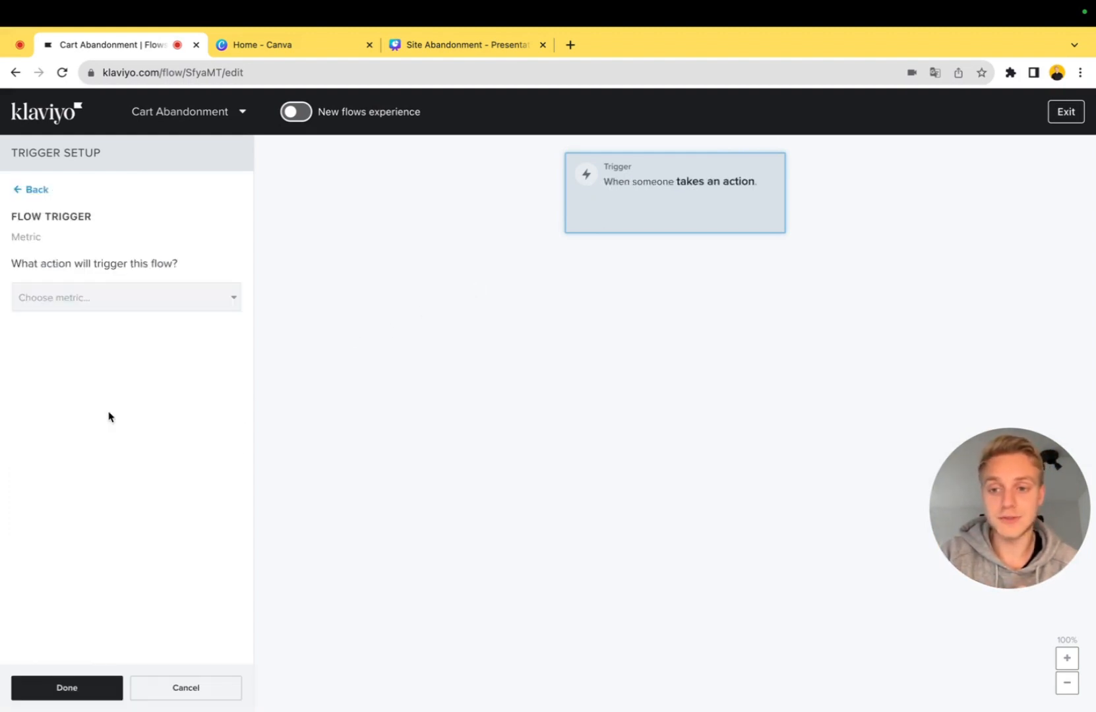
left_click(142, 309)
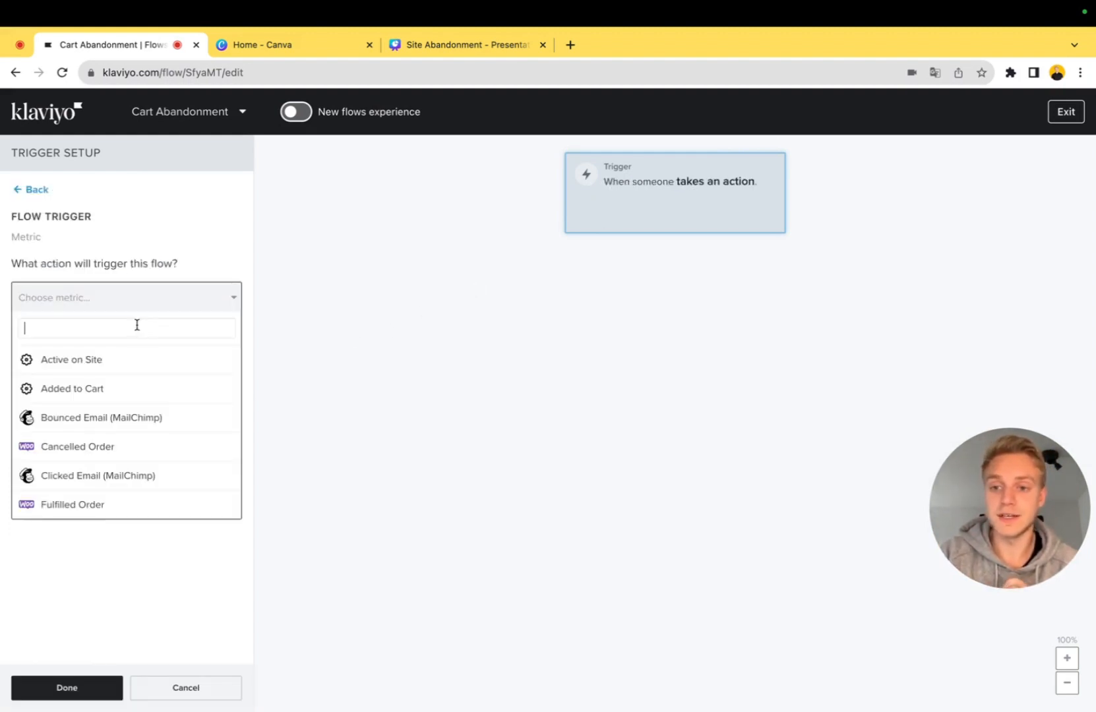
type("add")
left_click(137, 356)
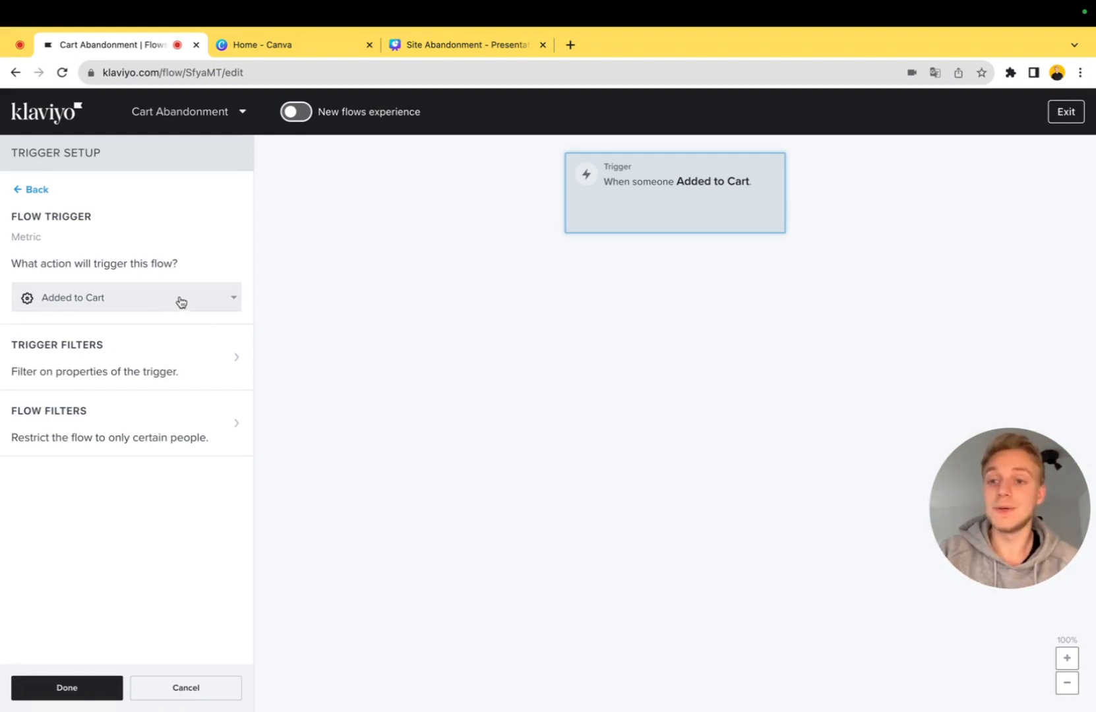
left_click(58, 689)
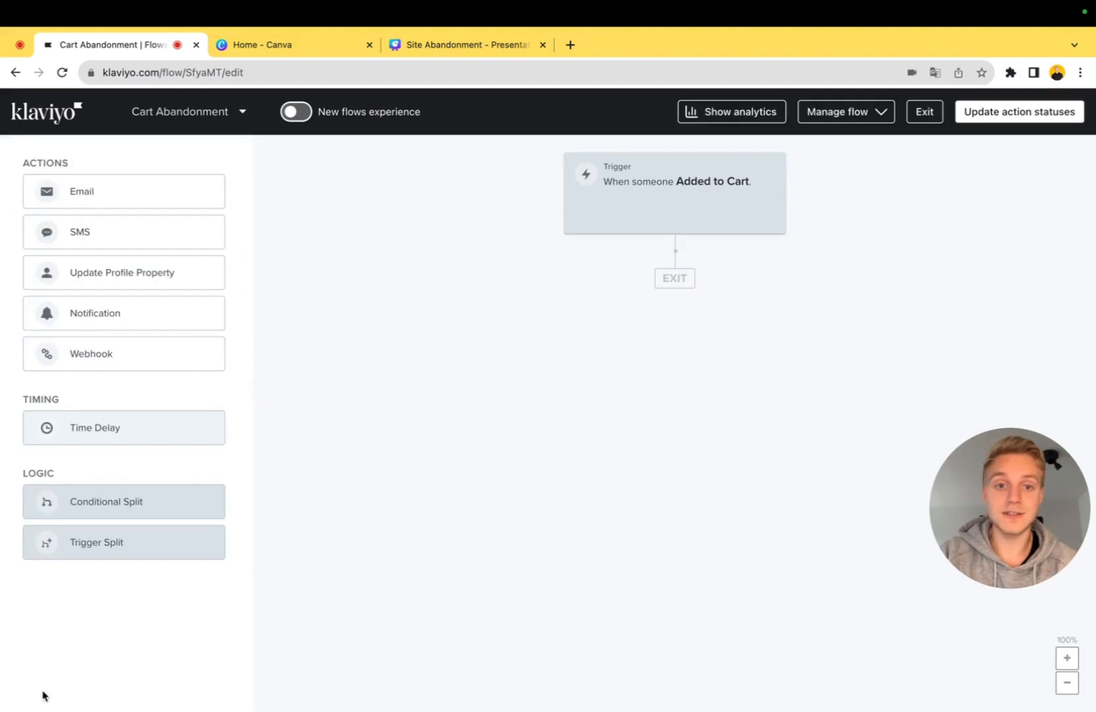
Add a flow filter for people who have Started Checkout zero times since starting this flow
left_click(633, 195)
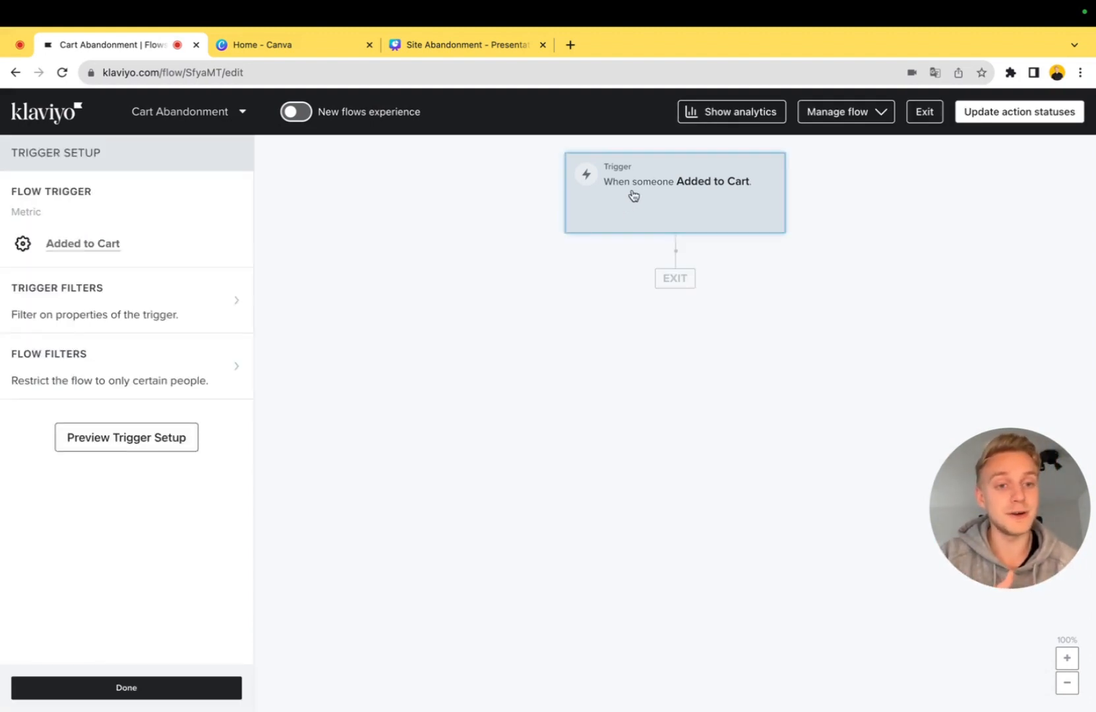
left_click(242, 367)
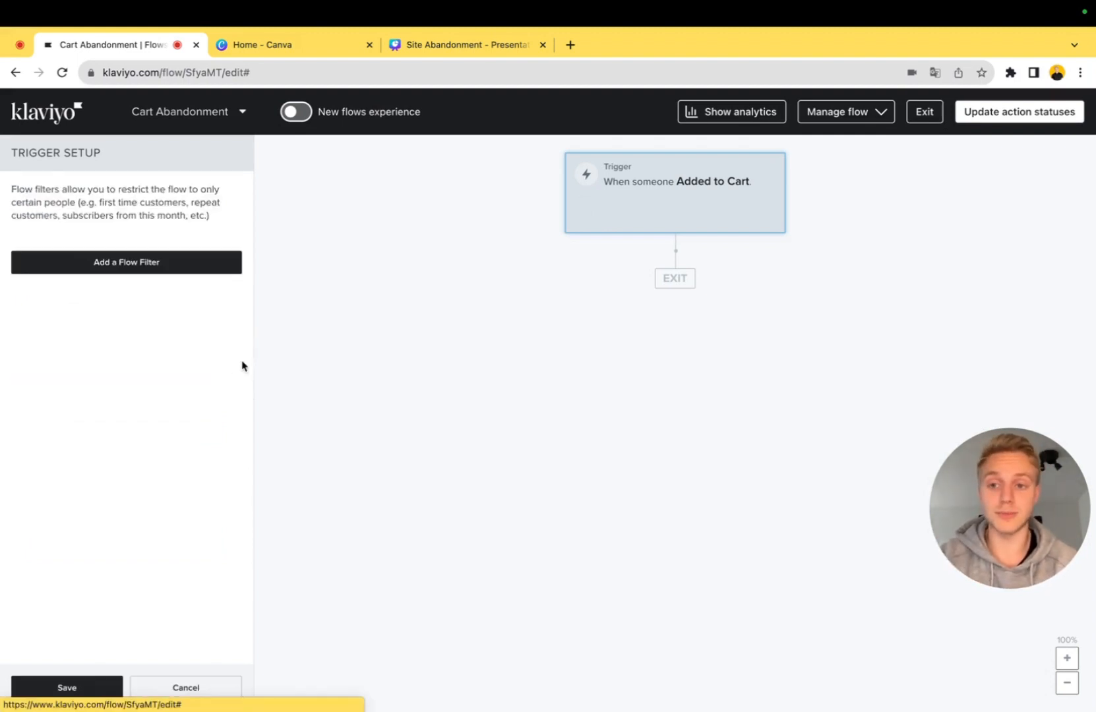
left_click(179, 263)
left_click(172, 267)
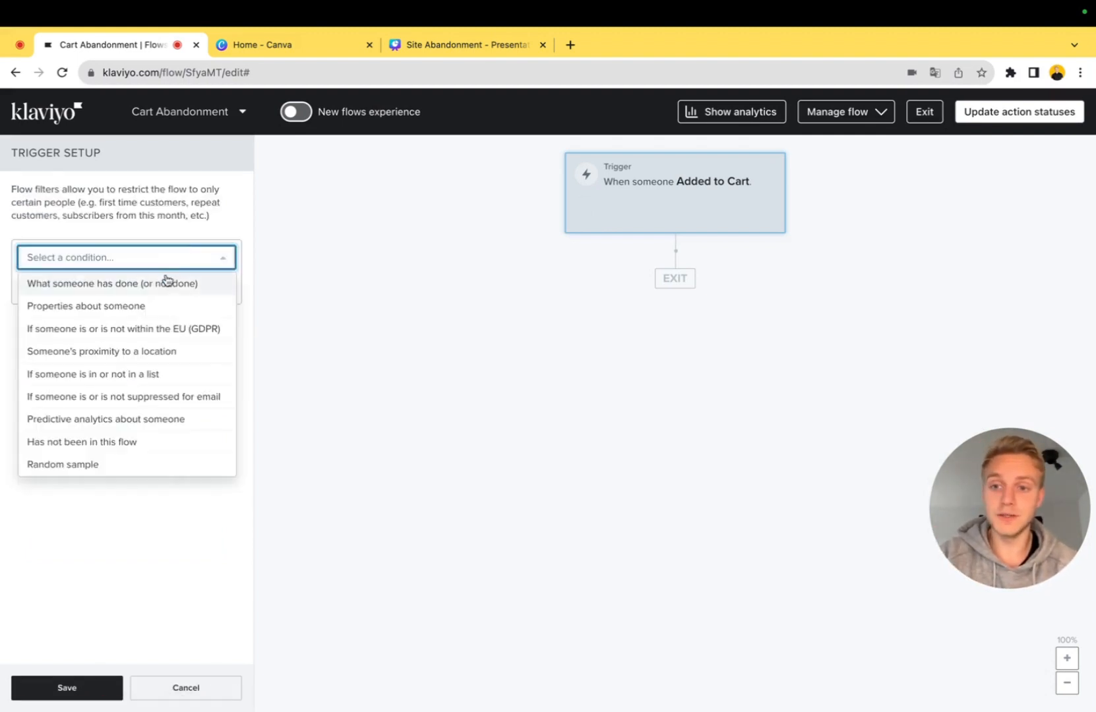
left_click(172, 283)
left_click(110, 287)
type("star")
left_click(152, 377)
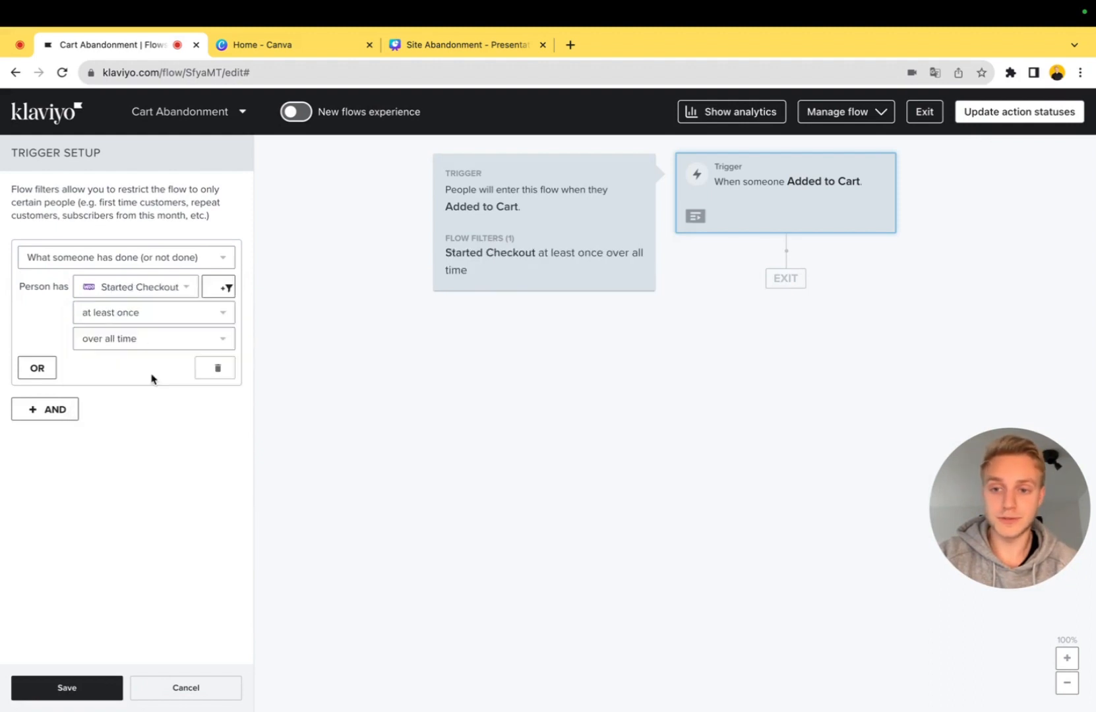
left_click(148, 319)
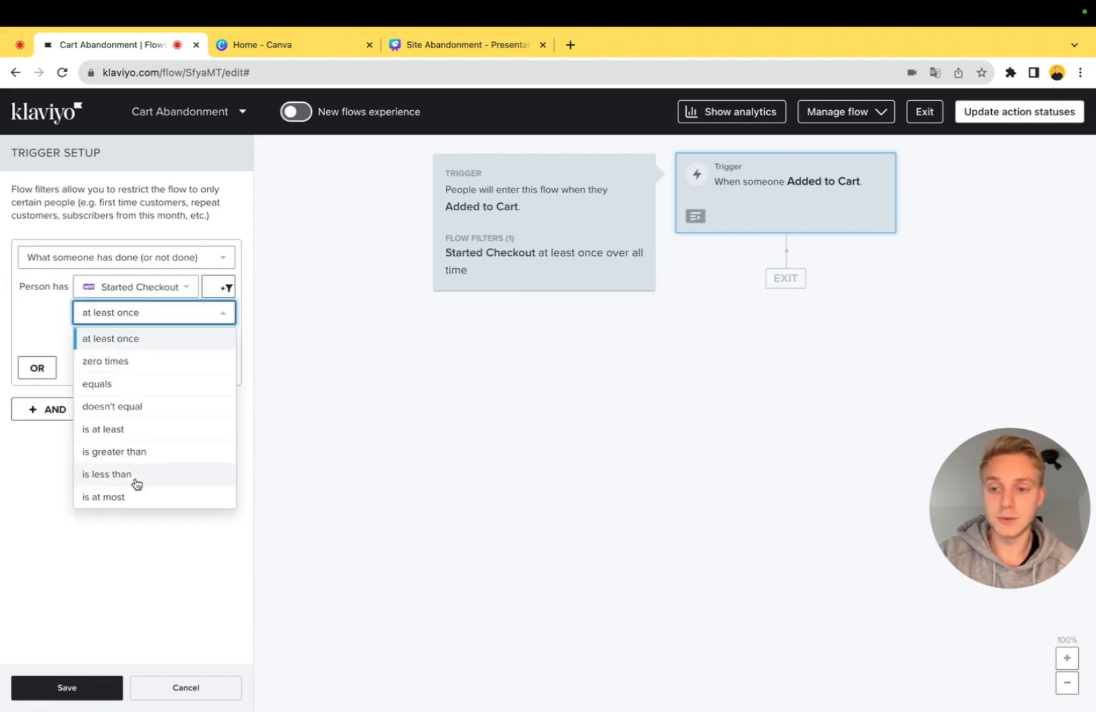
left_click(145, 362)
left_click(154, 339)
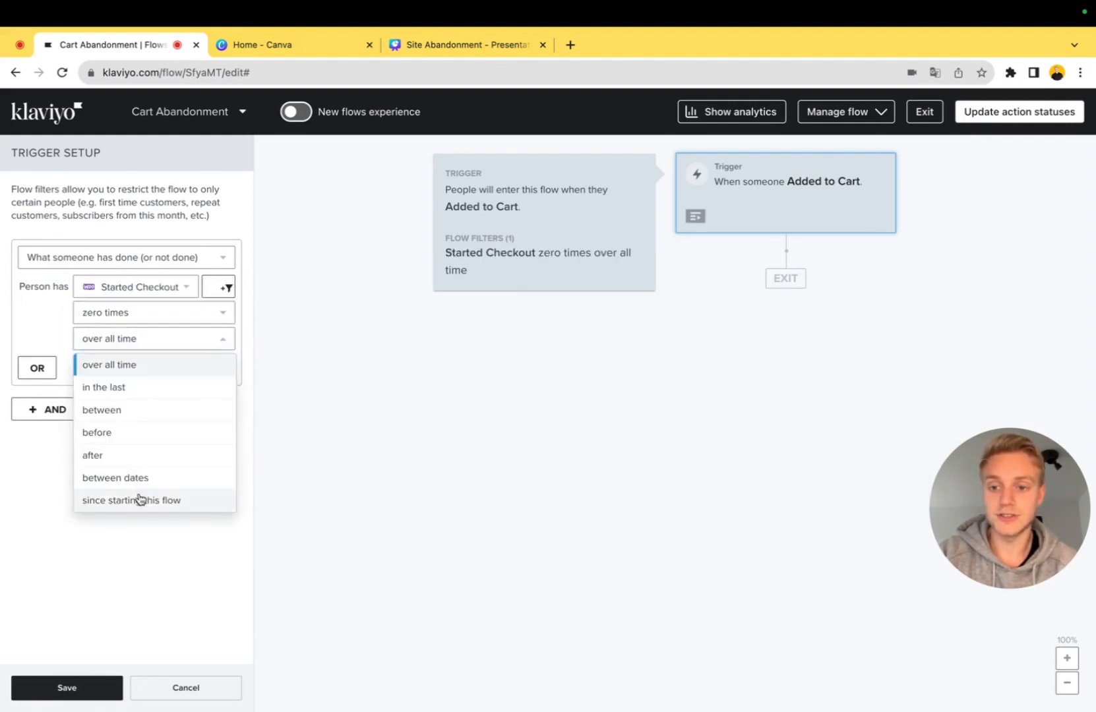
left_click(141, 500)
Add a second AND flow filter requiring Placed Order zero times since starting this flow
left_click(70, 417)
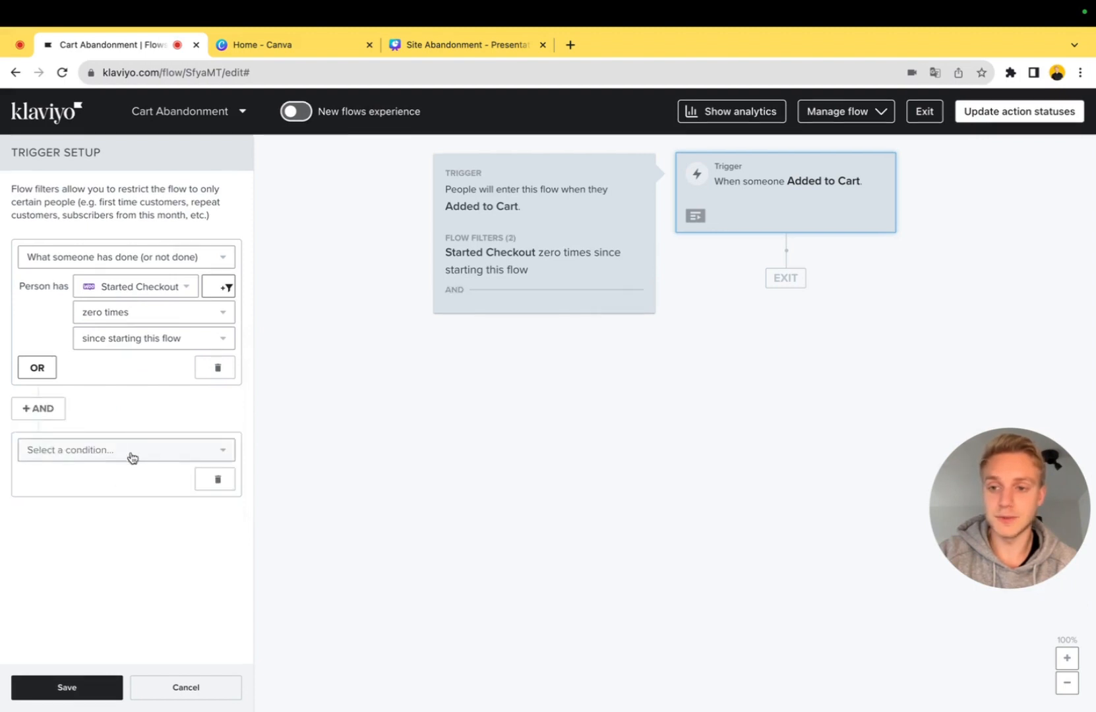
left_click(132, 454)
left_click(145, 244)
left_click(137, 489)
type("plac")
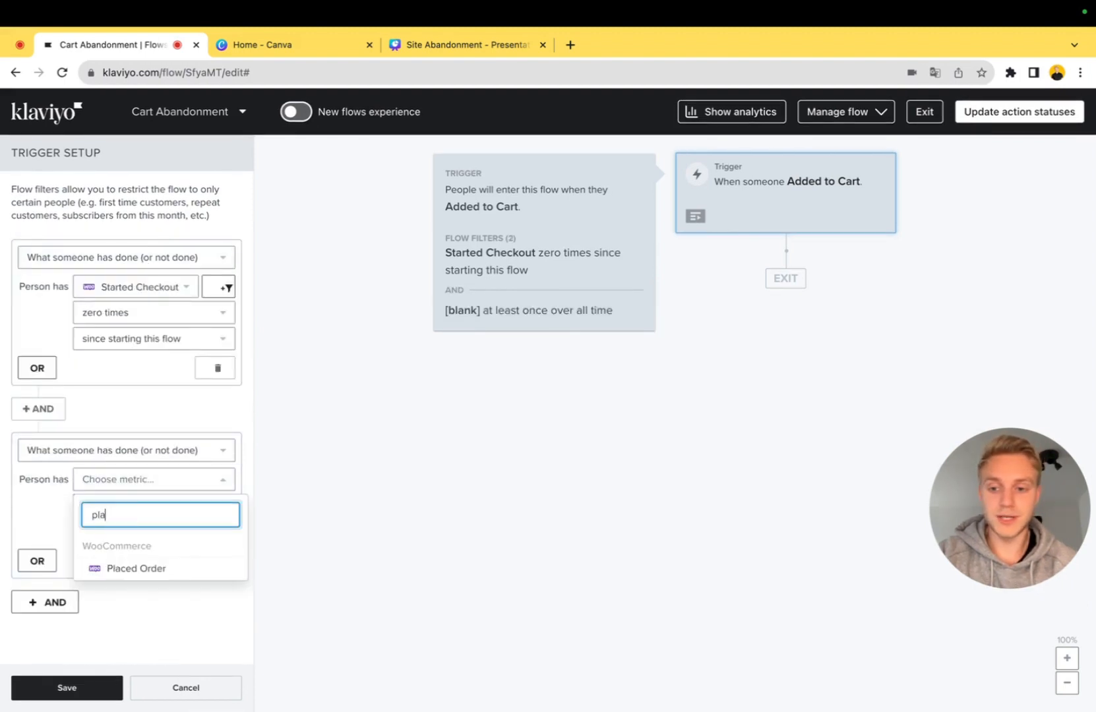
left_click(135, 581)
left_click(152, 505)
left_click(174, 342)
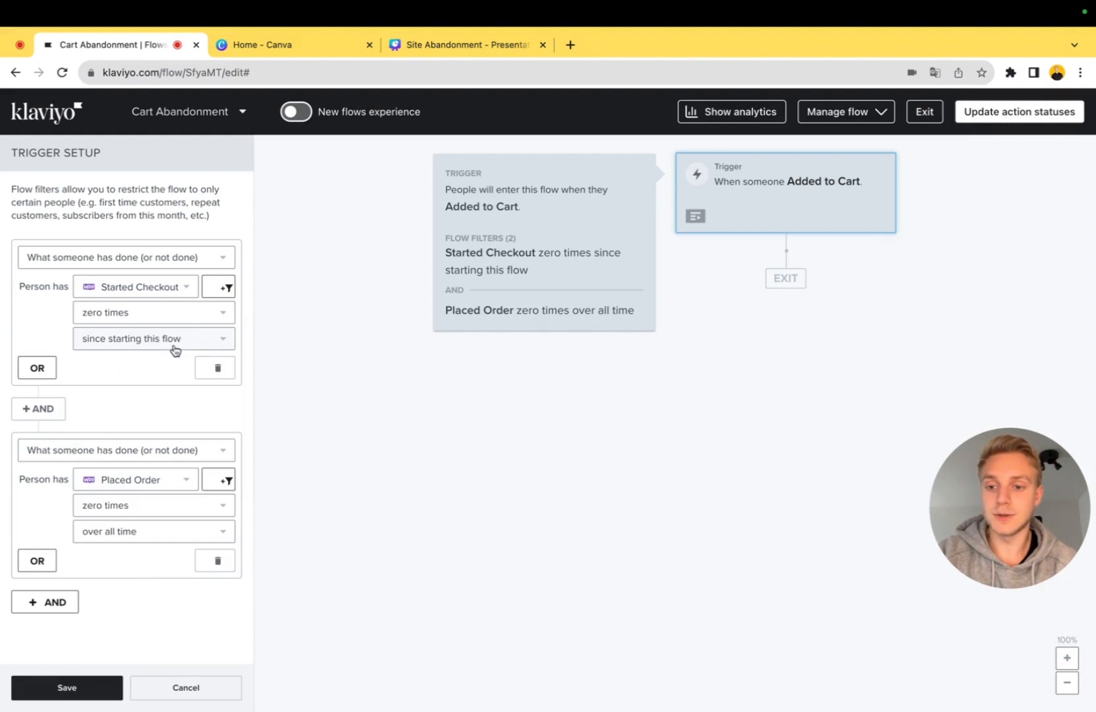
left_click(151, 532)
left_click(152, 505)
Add a third AND filter skipping anyone who has been in this flow in the last 15 days, and save the trigger setup
left_click(66, 604)
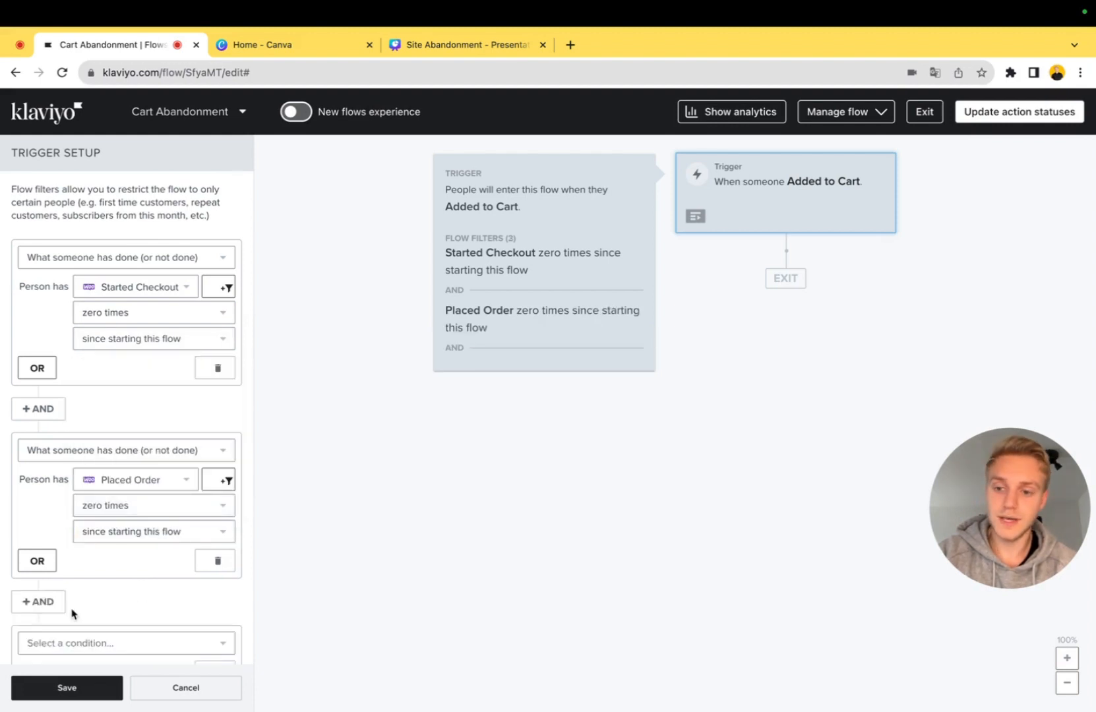
scroll(166, 579, "down", 2)
left_click(165, 552)
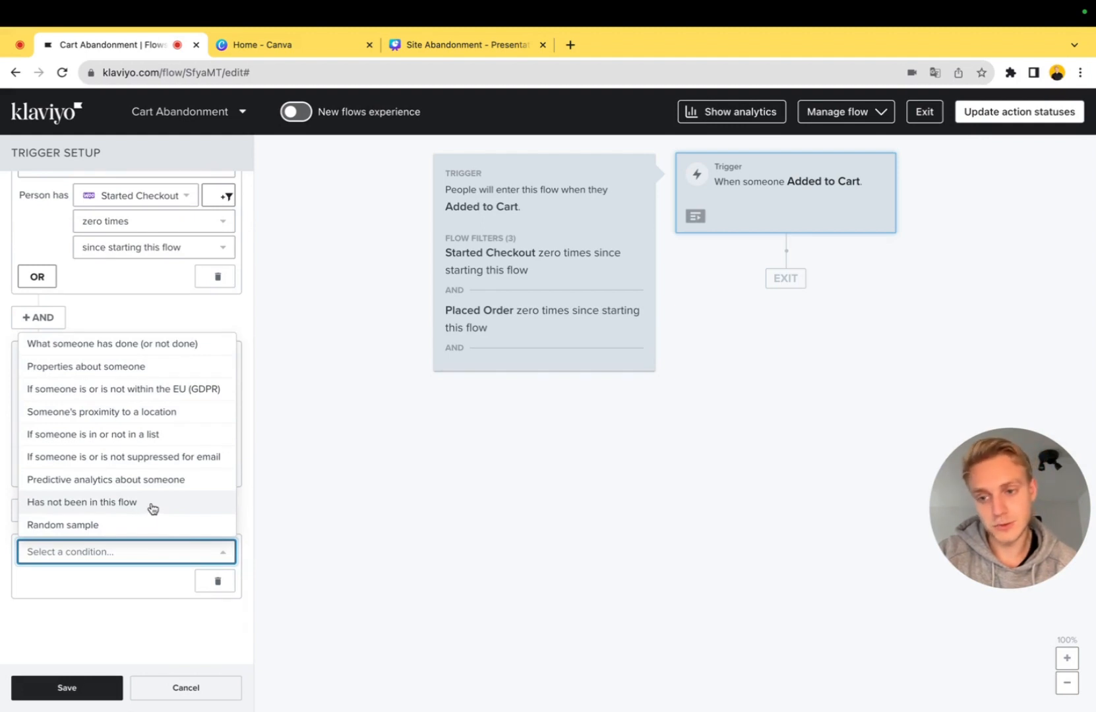
left_click(153, 509)
scroll(152, 510, "down", 2)
left_click(151, 510)
left_click(137, 550)
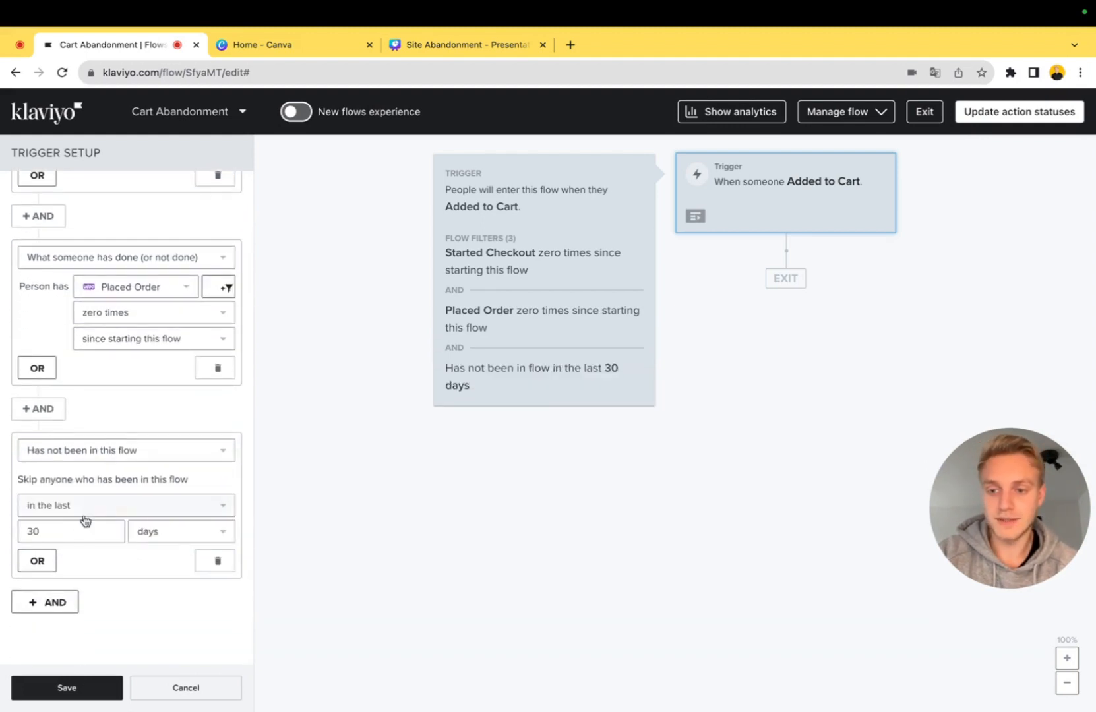
left_click(74, 528)
key("BackSpace")
key("BackSpace")
type("15")
left_click(66, 688)
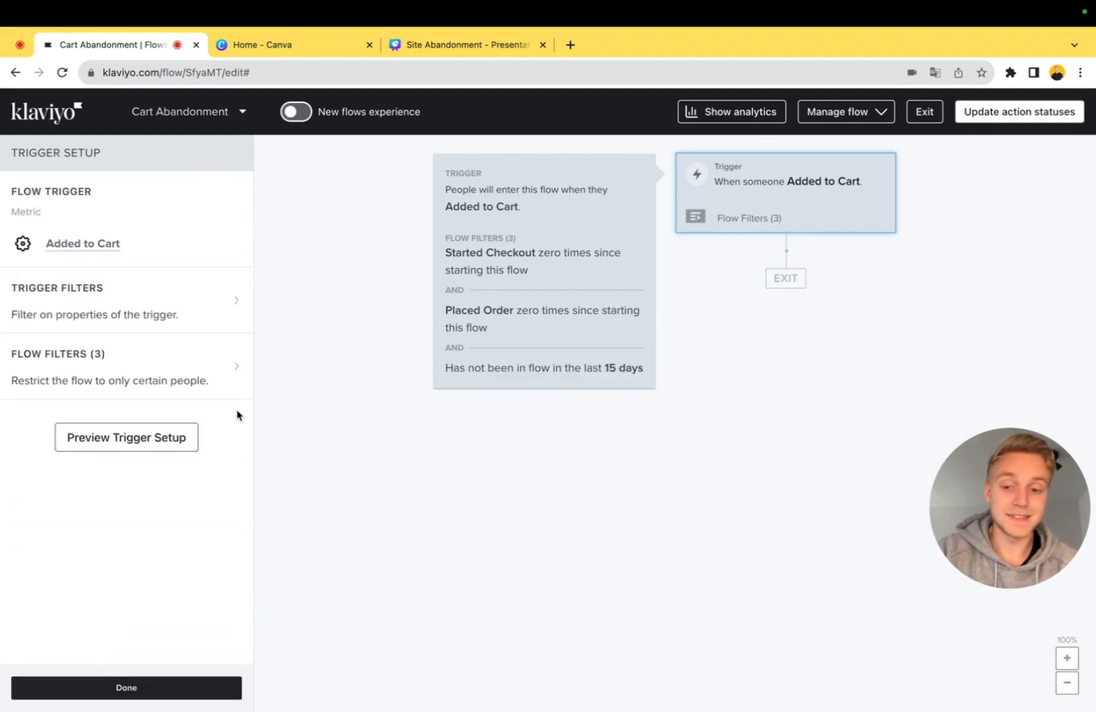
left_click(156, 688)
Add a 2-hour time delay after the trigger and place an email below it
left_click_drag(158, 429, 723, 308)
left_click(35, 220)
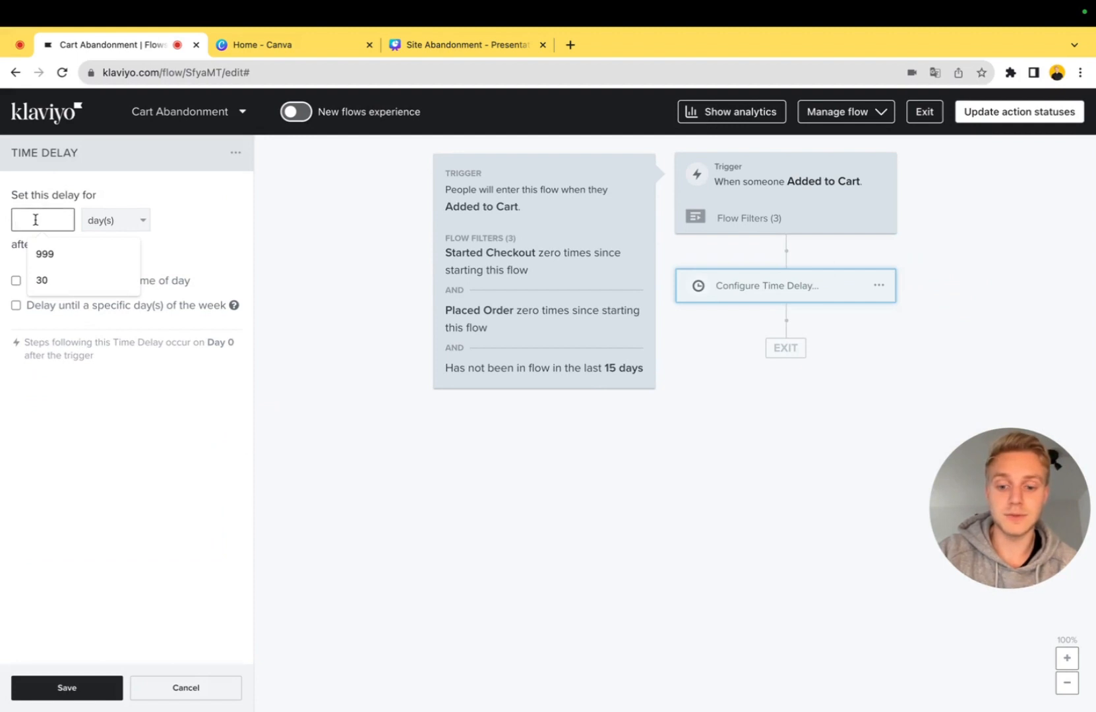
type("2")
left_click(132, 228)
left_click(132, 268)
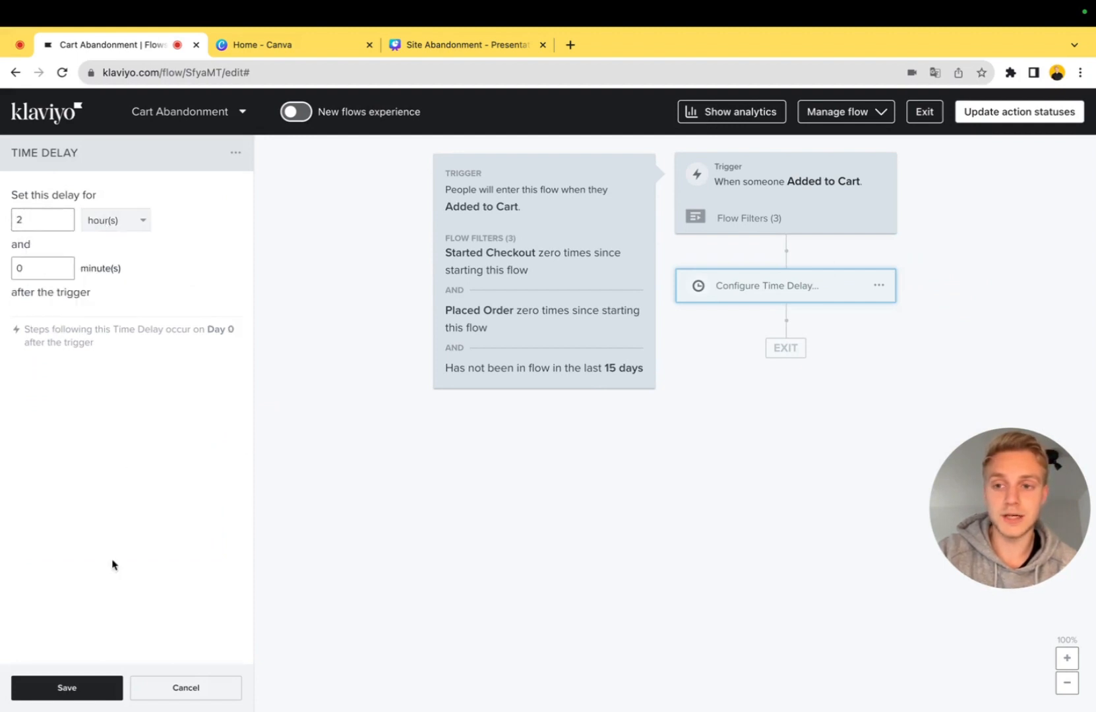
left_click(42, 271)
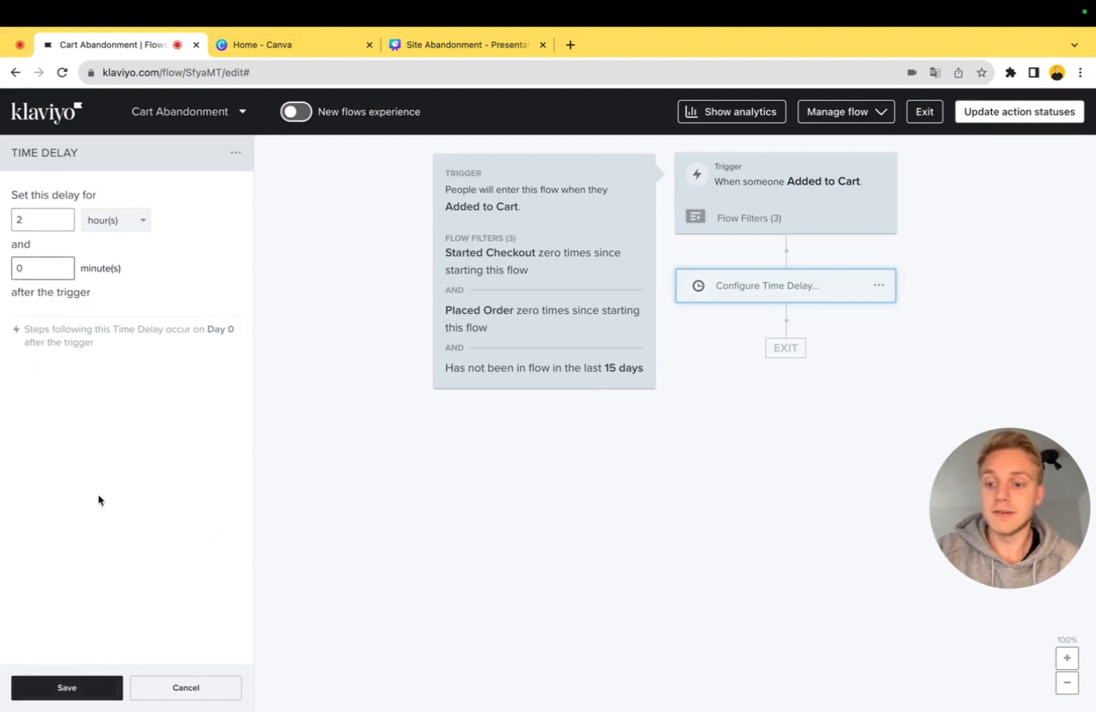
left_click(83, 688)
left_click_drag(166, 185, 813, 380)
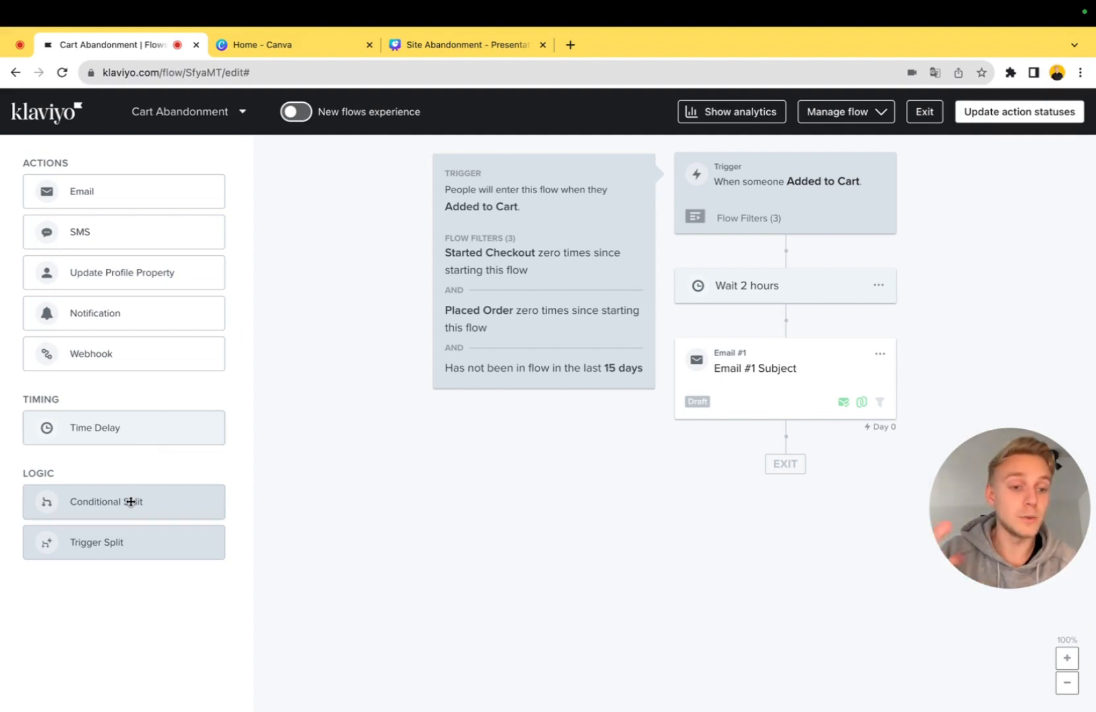
Add a conditional split below the first email for Added to Cart Value greater than 100 since starting this flow
left_click_drag(131, 502, 781, 465)
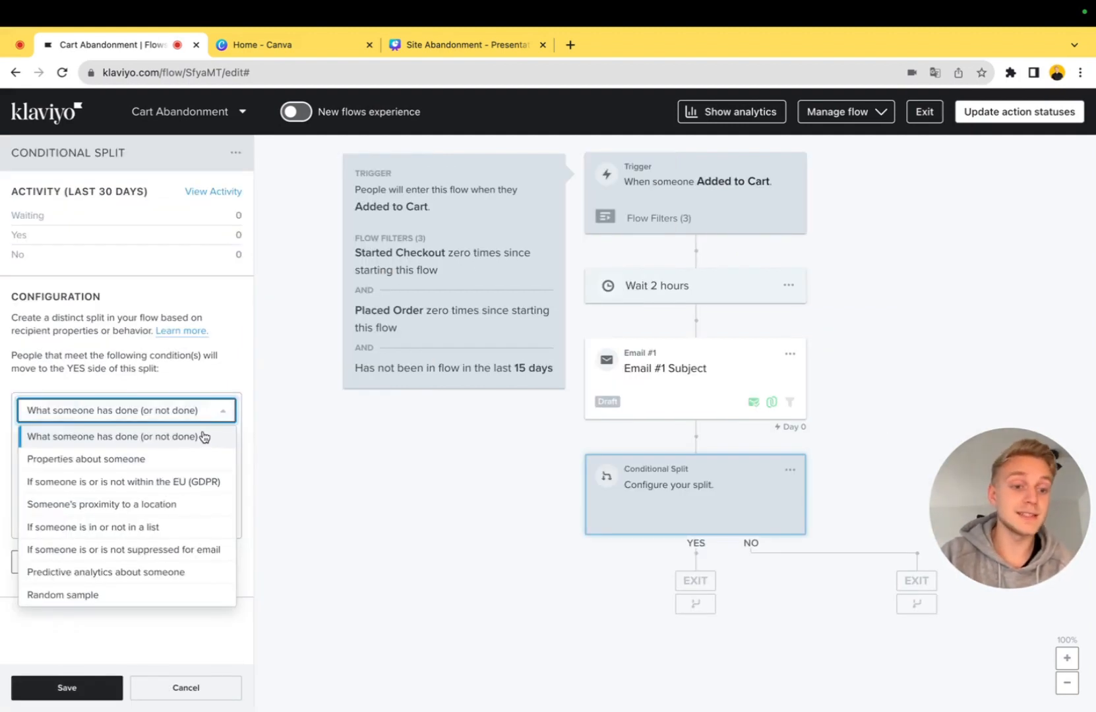
left_click(205, 436)
left_click(123, 440)
left_click(134, 475)
type("add")
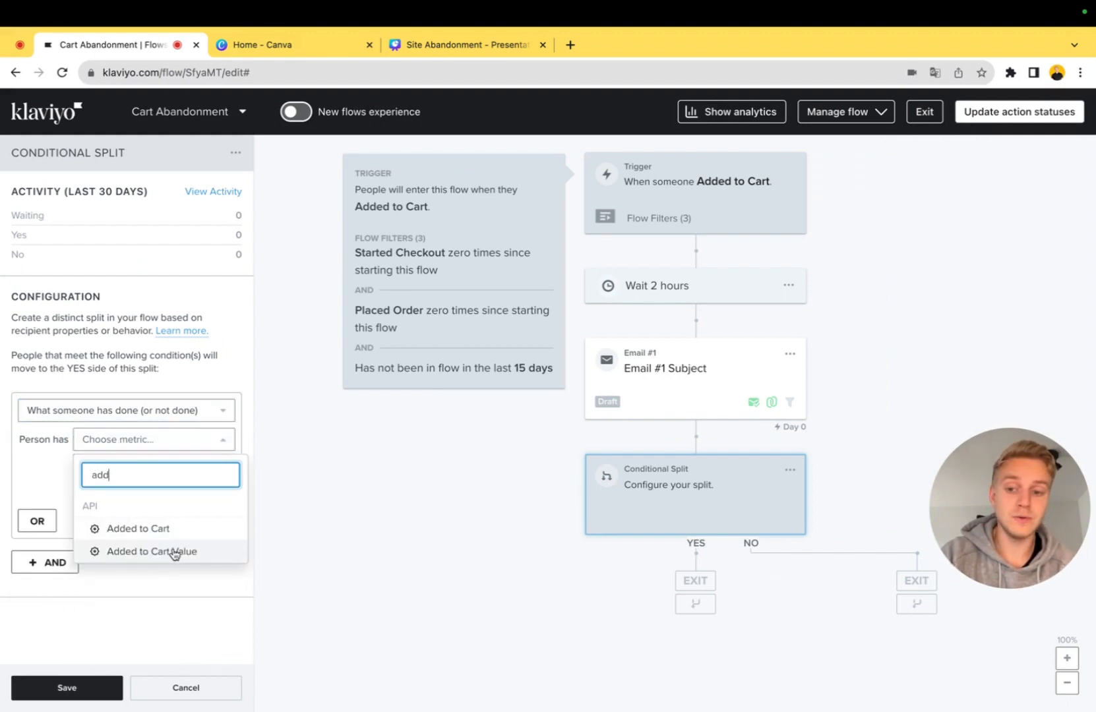
left_click(173, 554)
left_click(132, 604)
type("1")
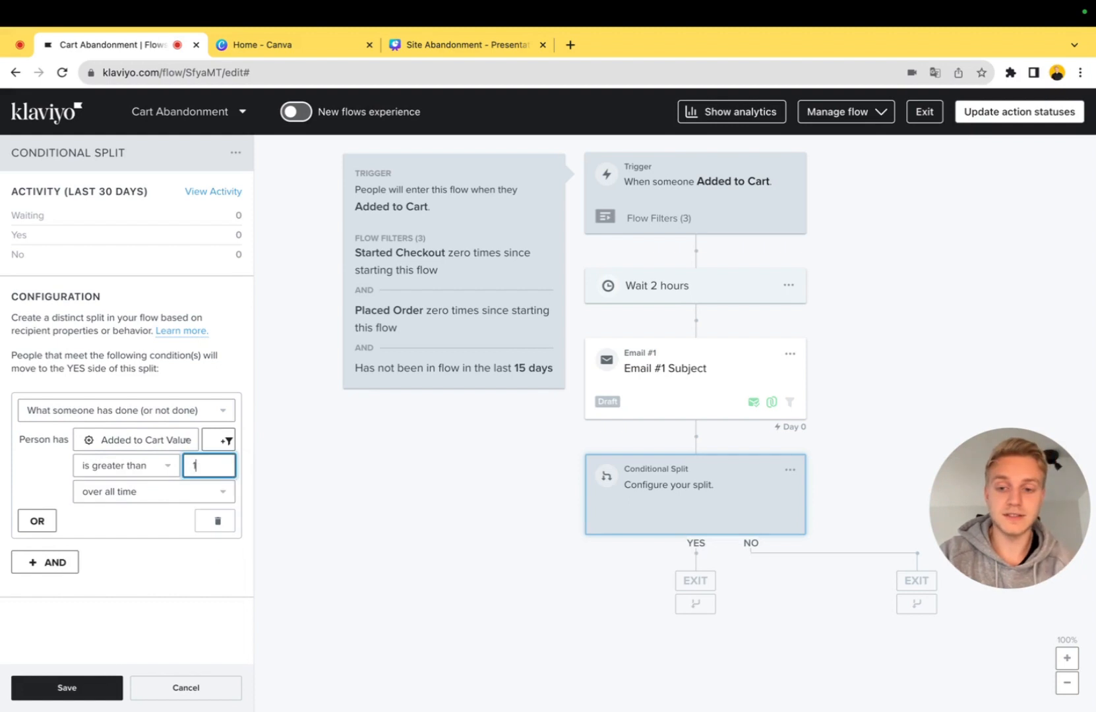
type("00")
left_click(176, 491)
left_click(177, 467)
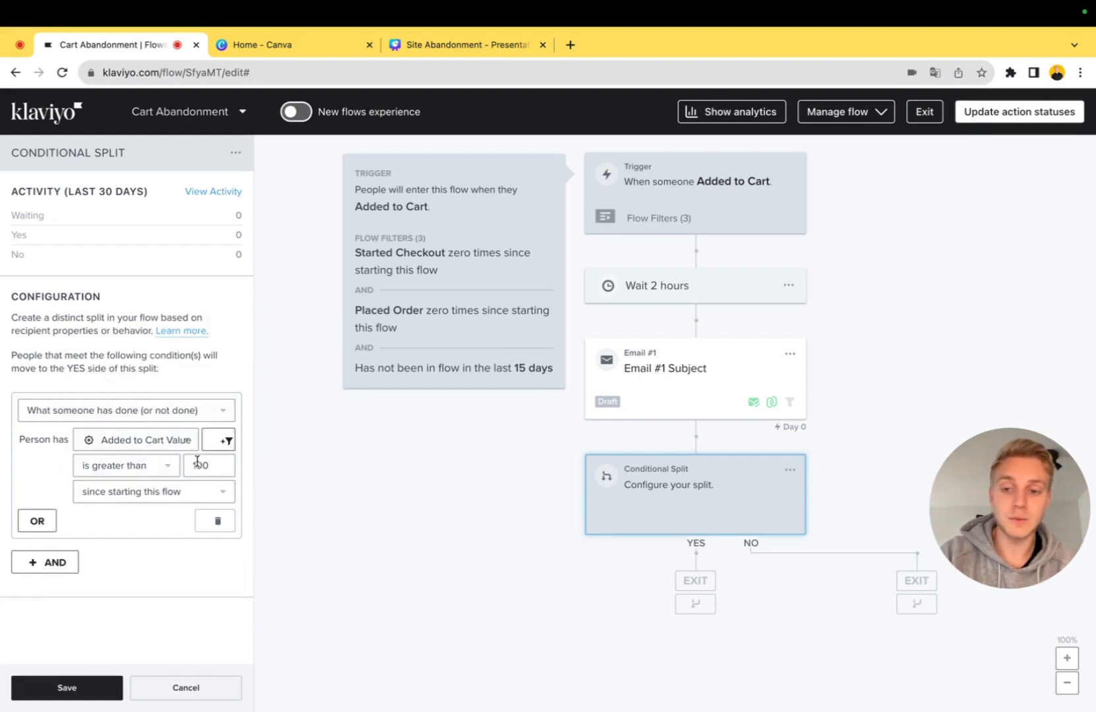
left_click(73, 689)
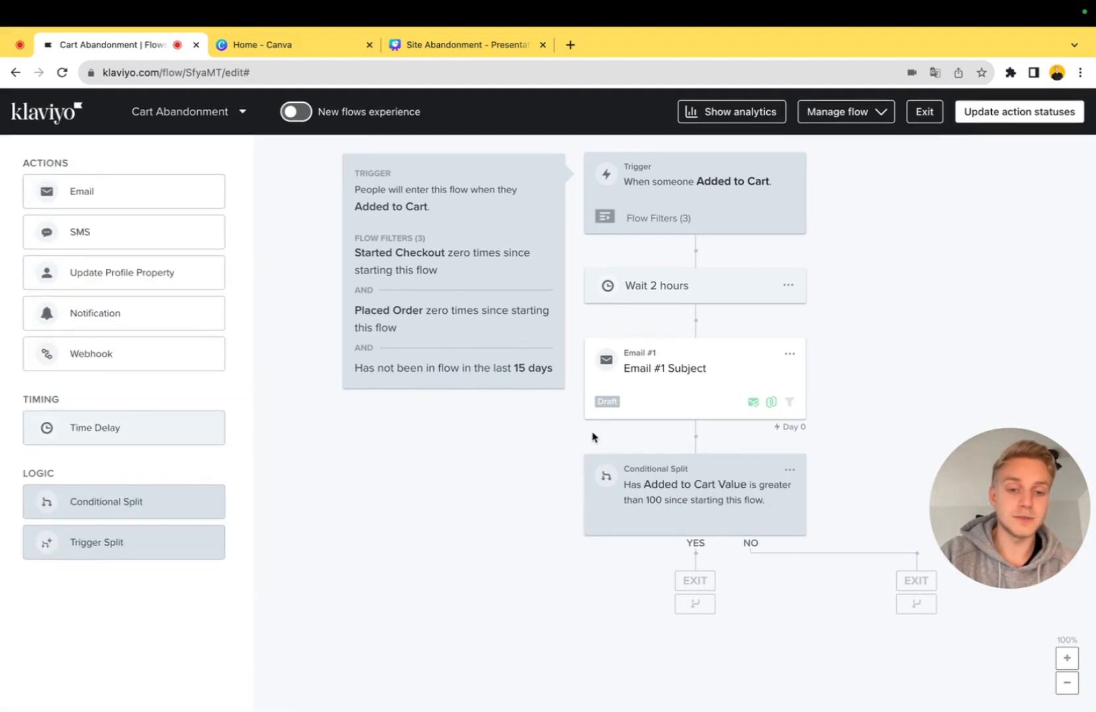
Set the split's Added to Cart Value threshold to 1000 and place an email on both its YES and NO branches
left_click(632, 485)
left_click(214, 463)
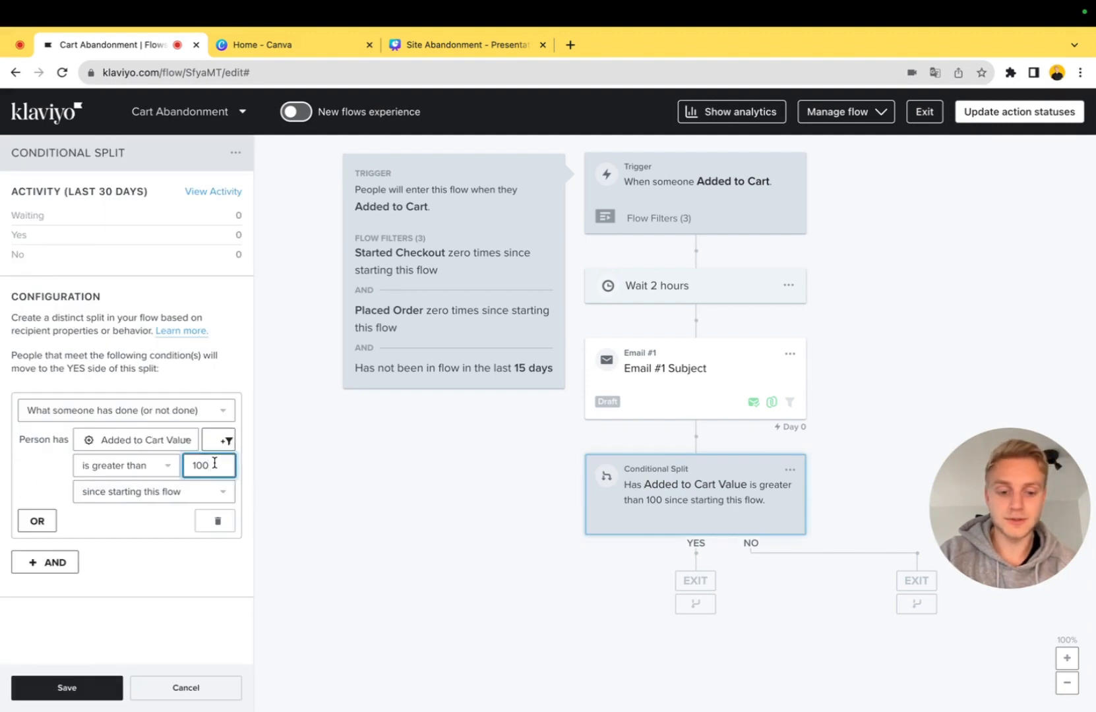
left_click_drag(111, 191, 613, 586)
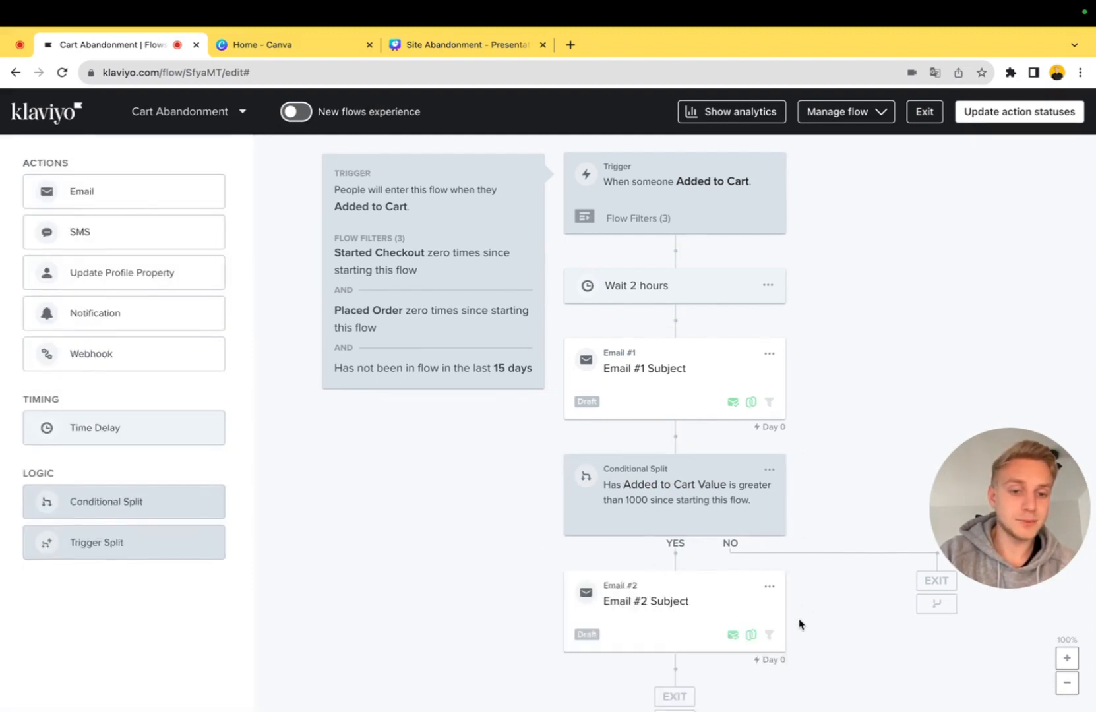
scroll(764, 630, "down", 1)
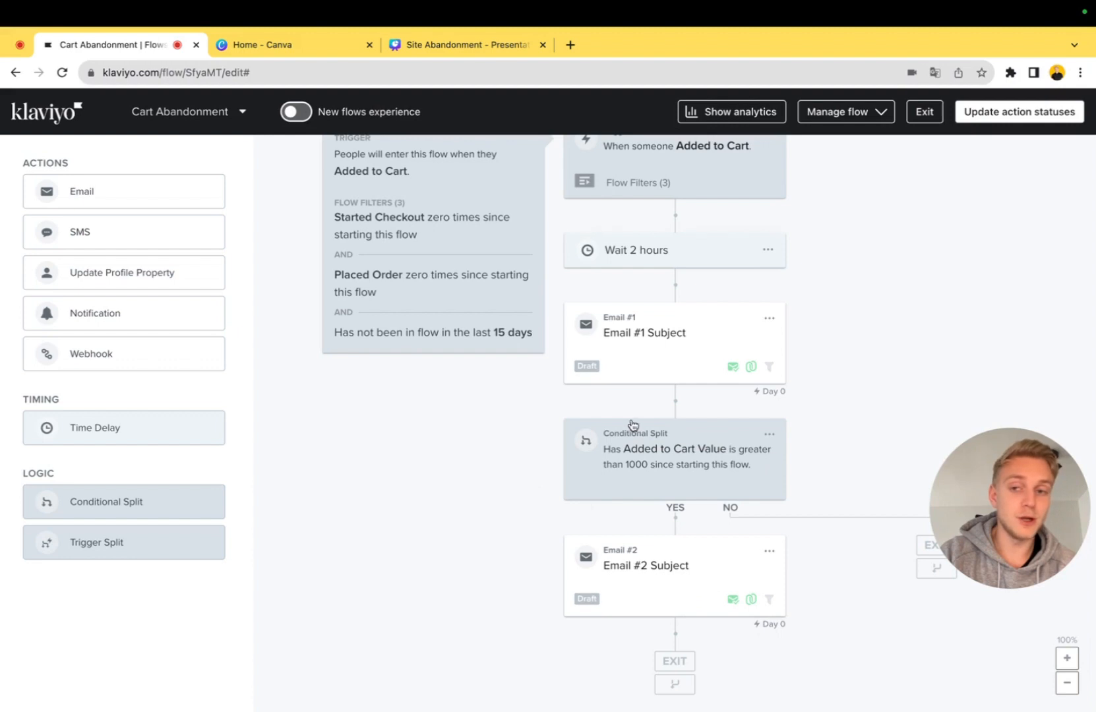
left_click_drag(157, 186, 773, 548)
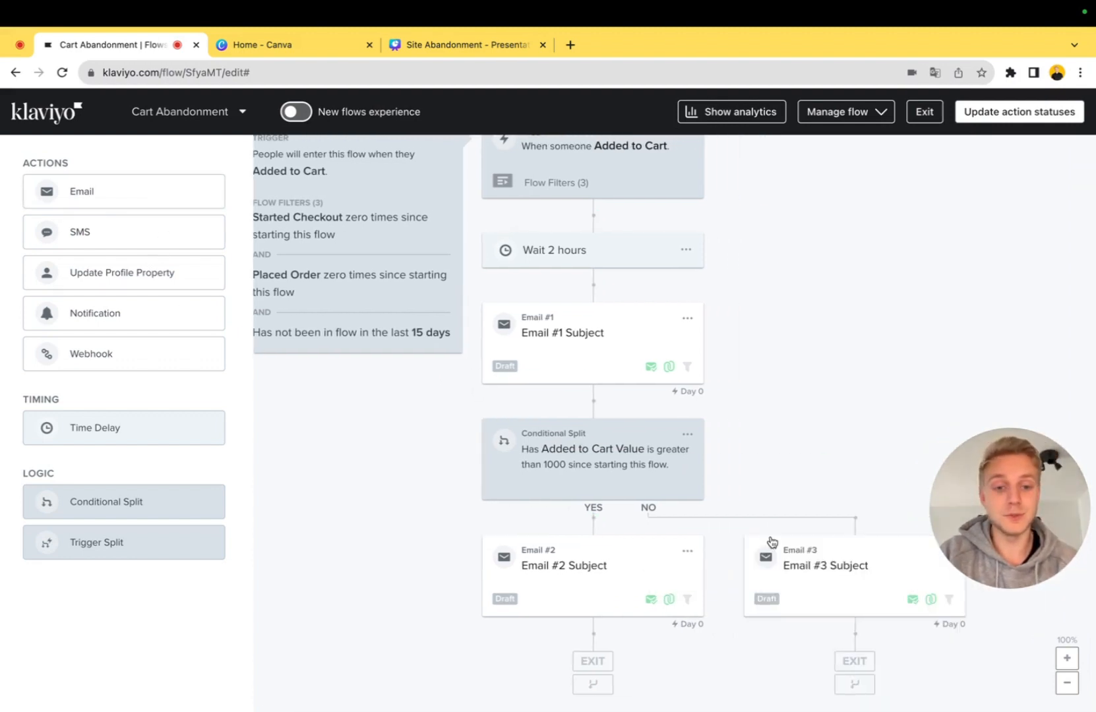
Examine the other metrics available for the conditional split's condition and review the flow from its trigger
left_click(652, 470)
left_click(152, 444)
left_click(159, 367)
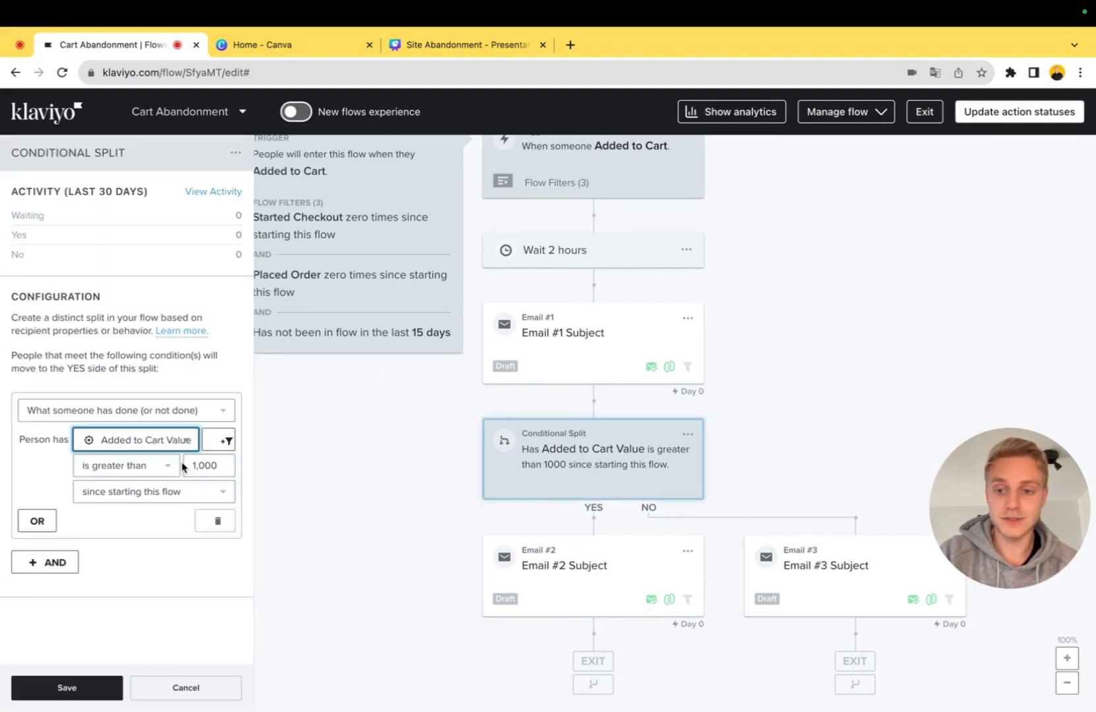
left_click(188, 447)
scroll(175, 465, "down", 2)
scroll(175, 465, "down", 5)
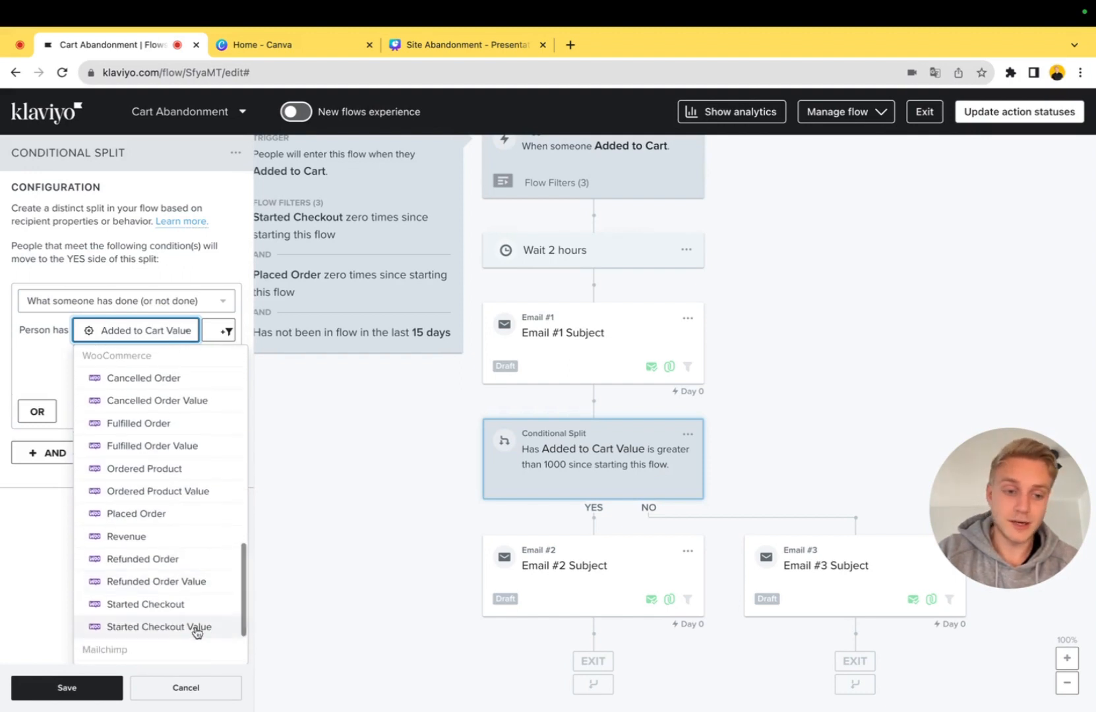
left_click(152, 333)
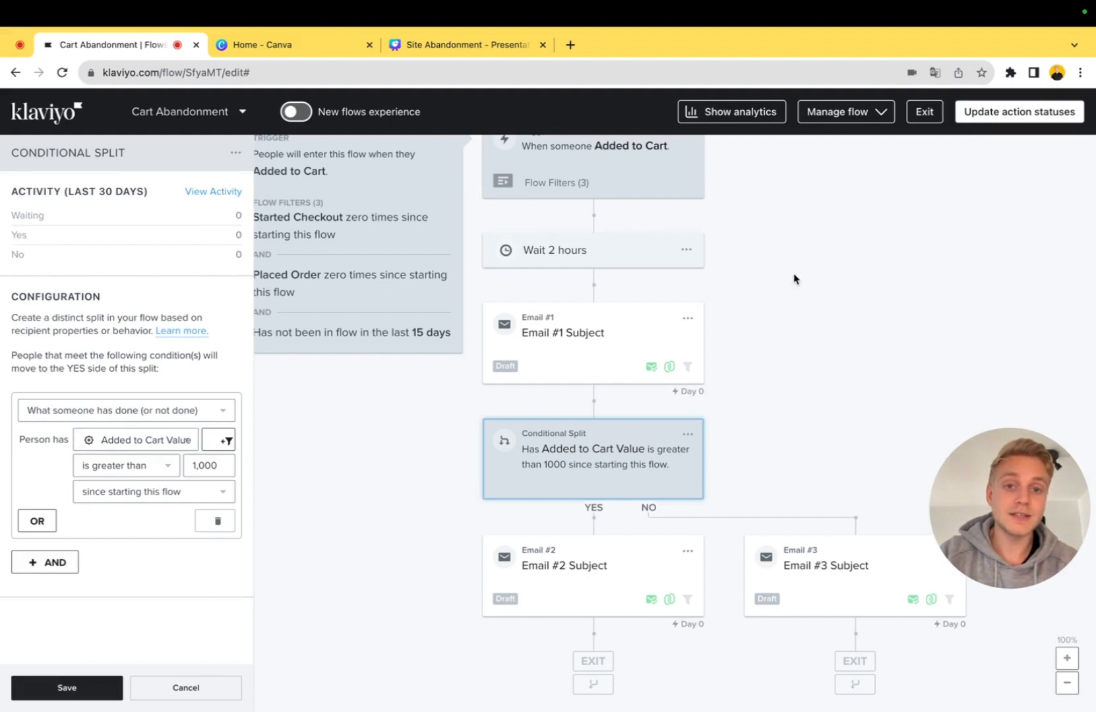
scroll(572, 219, "up", 1)
scroll(576, 191, "left", 1)
scroll(576, 191, "left", 1)
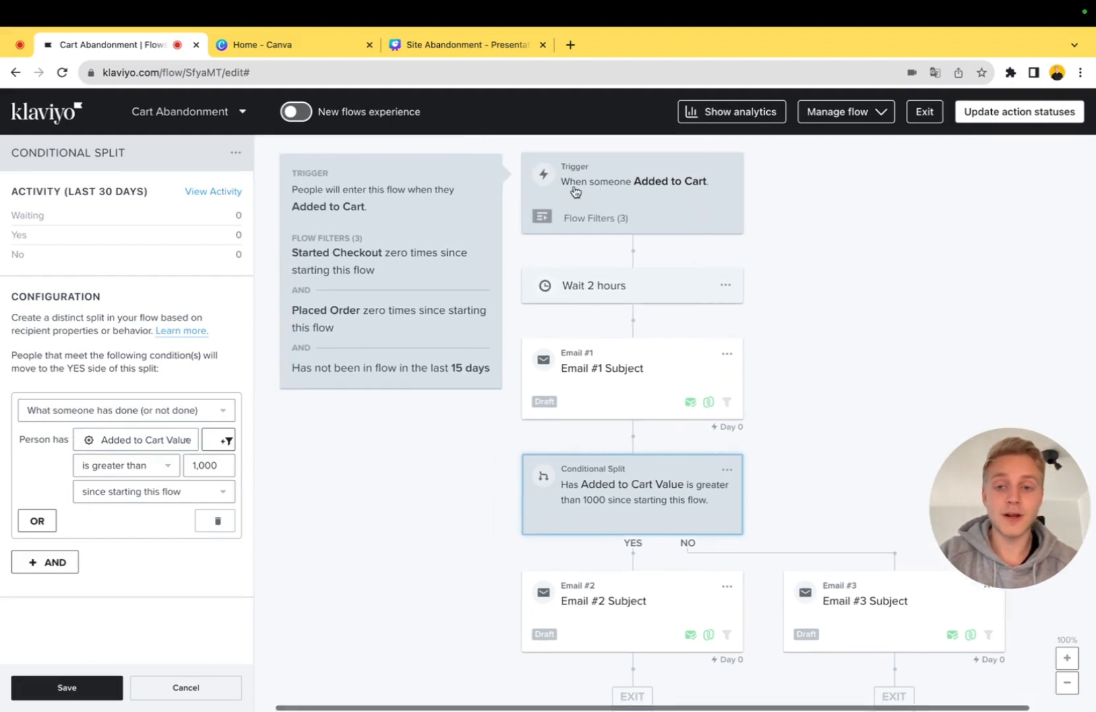